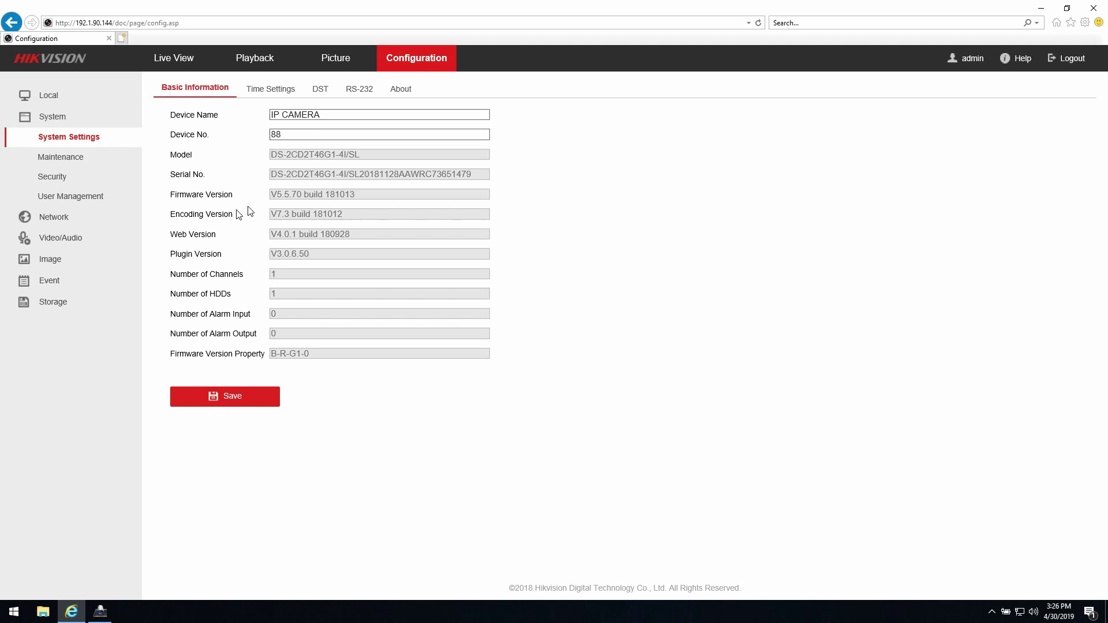
Step: Compare the intrusion, region entrance, region exiting and line crossing tabs, ending on Line Crossing Detection
{"action": "left_click", "coordinate": [68, 287]}
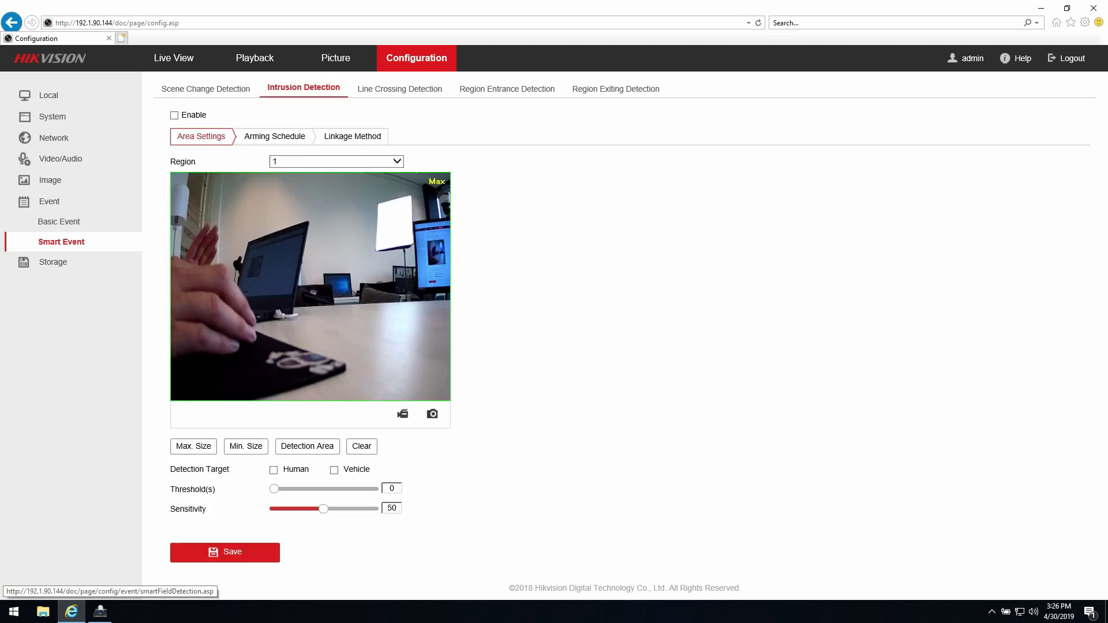
{"action": "left_click", "coordinate": [372, 89]}
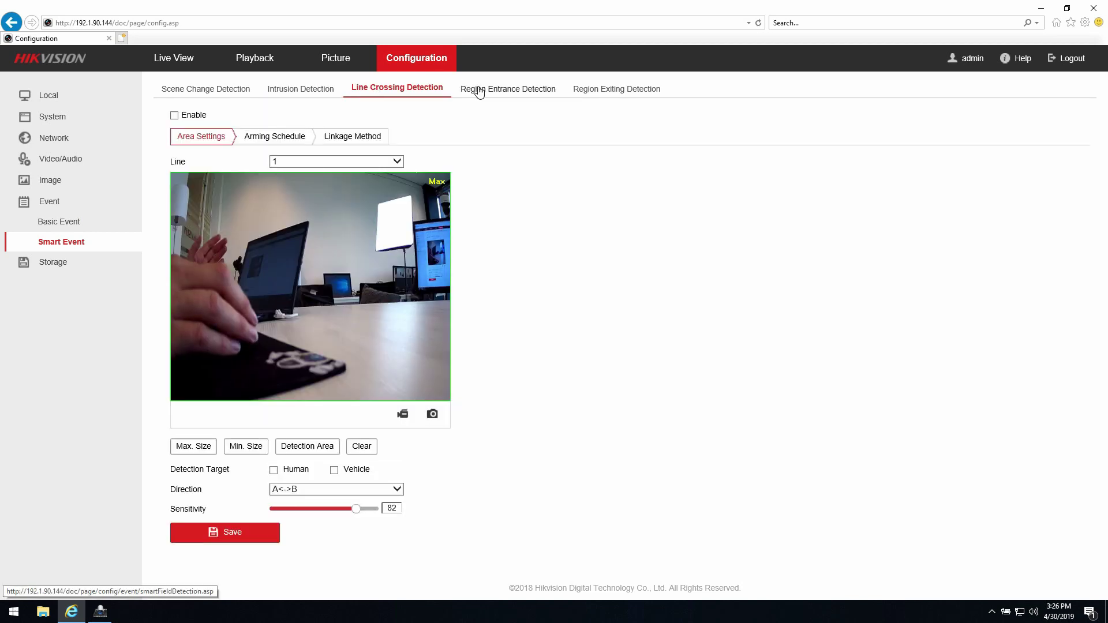
{"action": "left_click", "coordinate": [479, 90]}
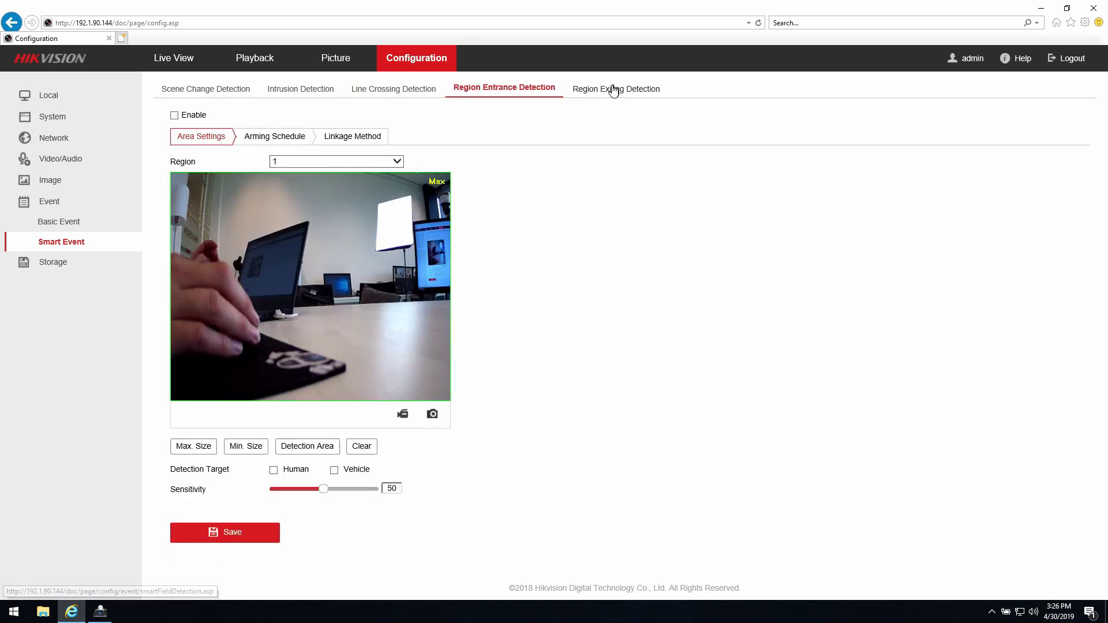
{"action": "left_click", "coordinate": [614, 90]}
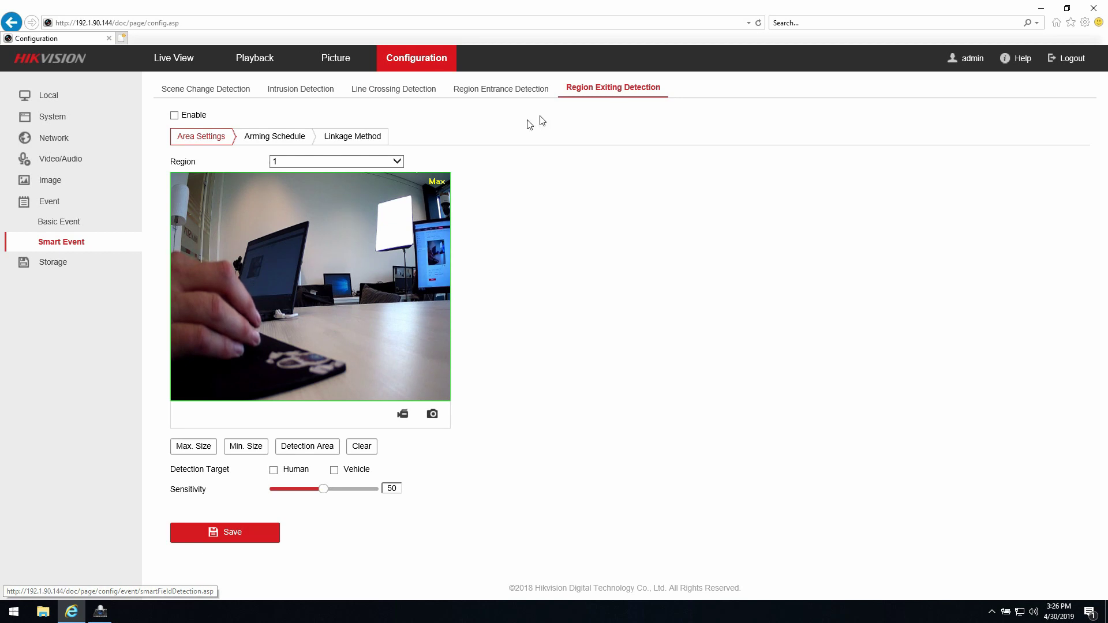
{"action": "left_click", "coordinate": [399, 164]}
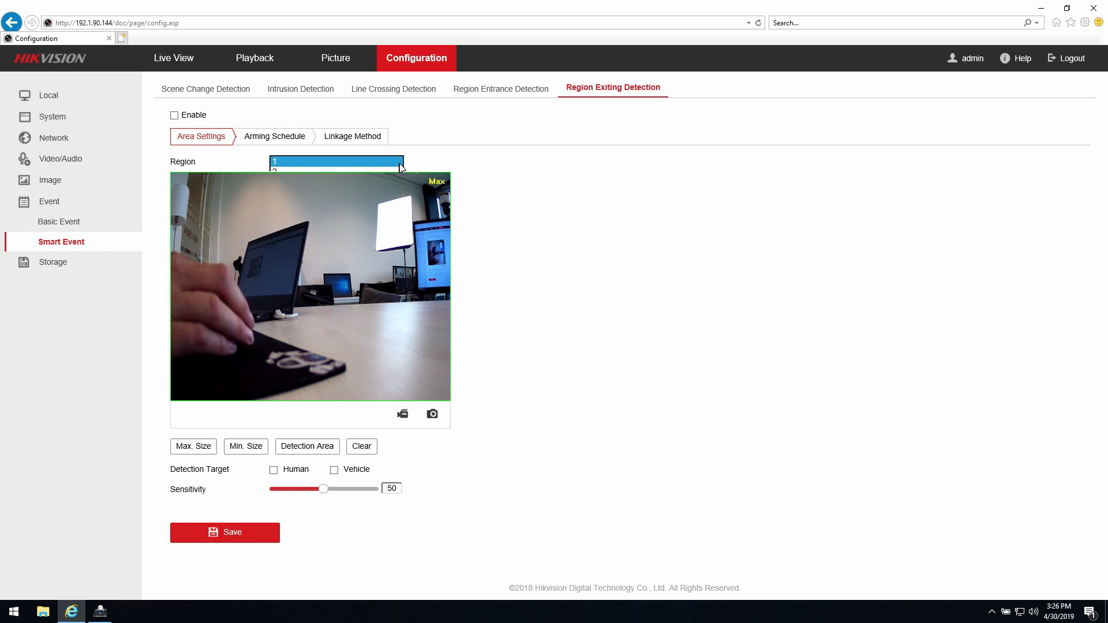
{"action": "left_click", "coordinate": [512, 88]}
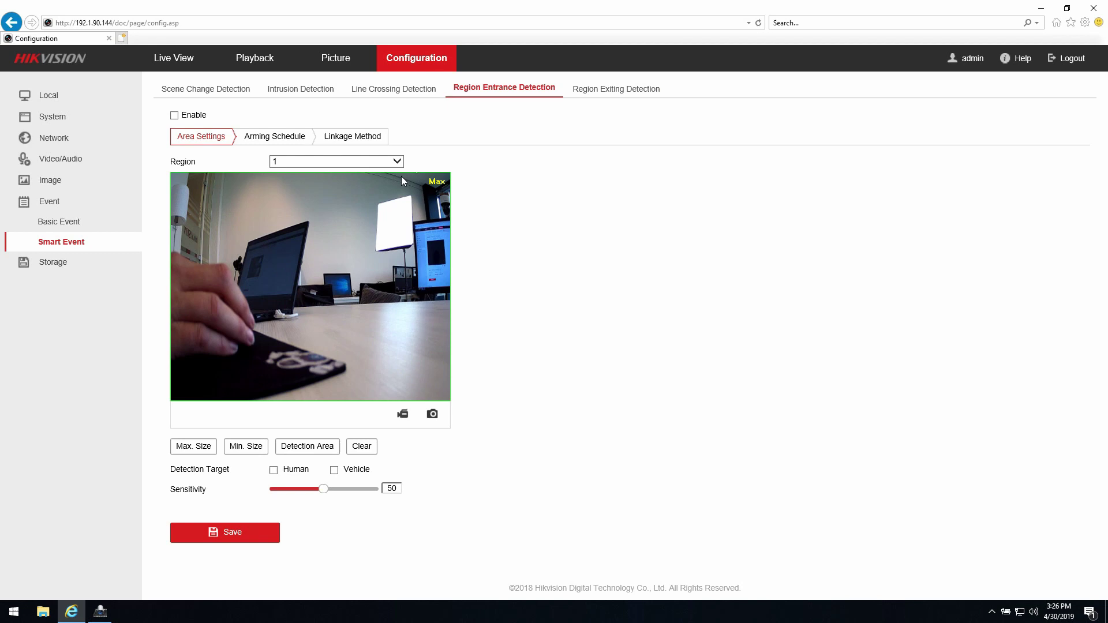
{"action": "left_click", "coordinate": [399, 165]}
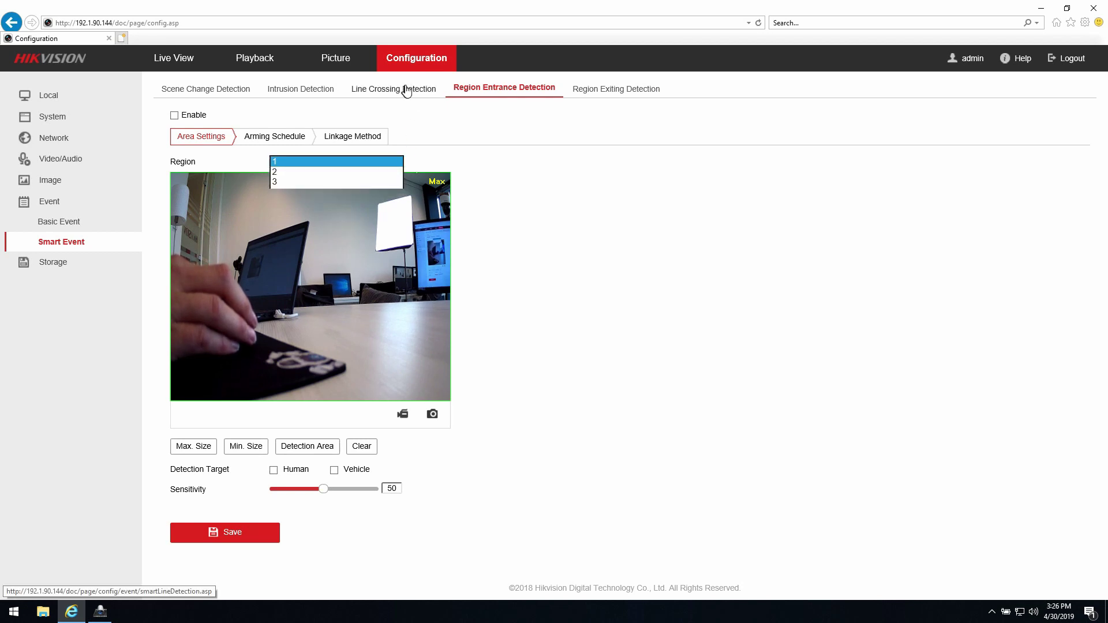
{"action": "left_click", "coordinate": [407, 85]}
{"action": "left_click", "coordinate": [393, 161]}
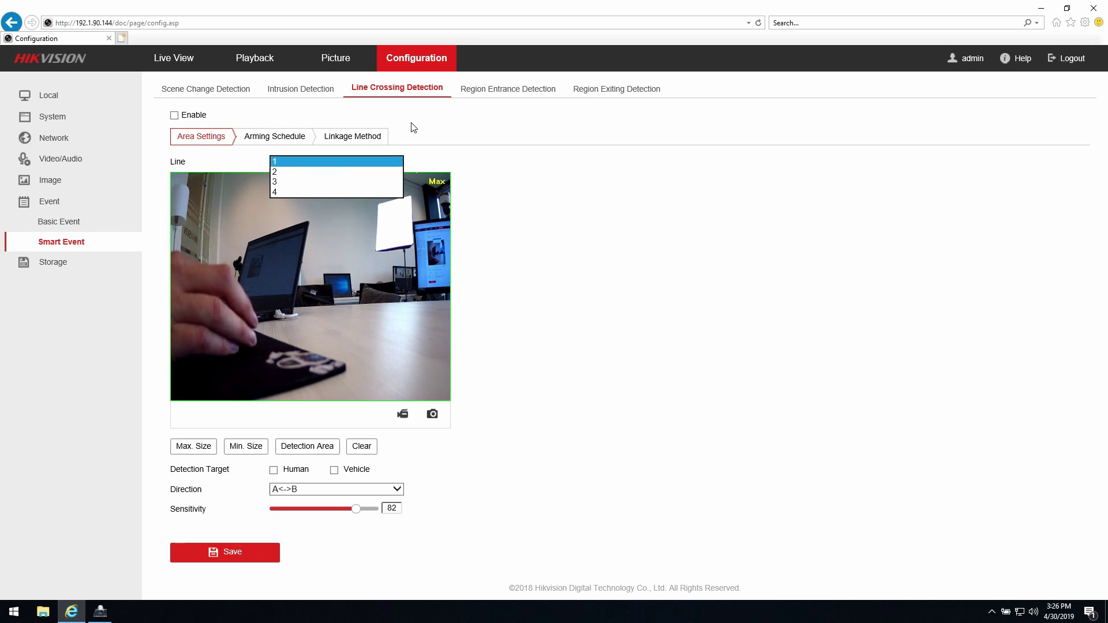
{"action": "left_click", "coordinate": [326, 94]}
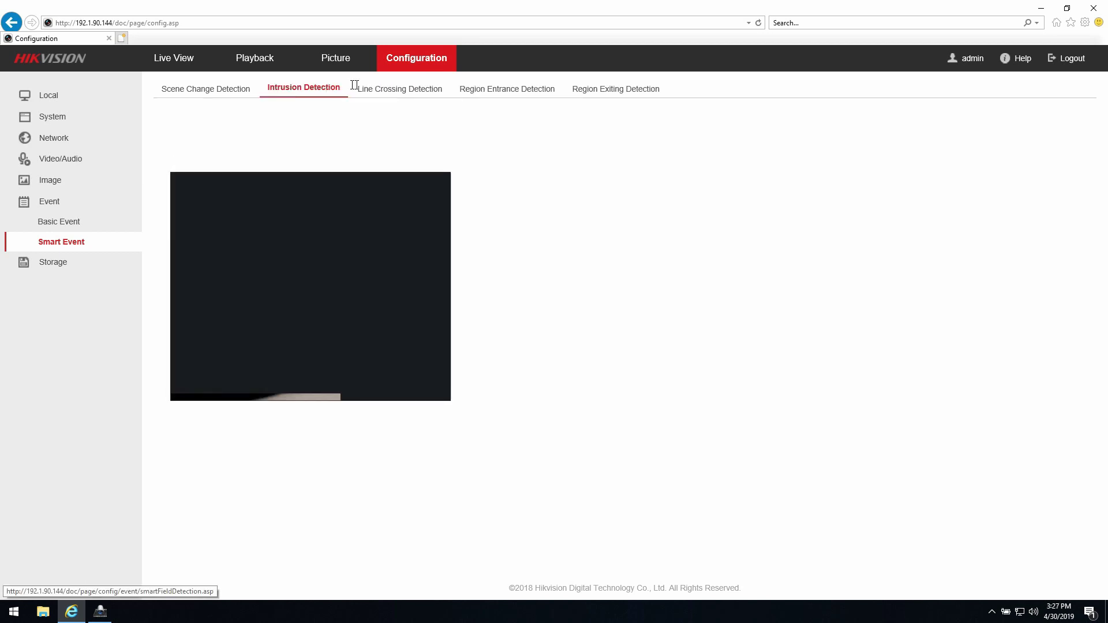
{"action": "left_click", "coordinate": [379, 94]}
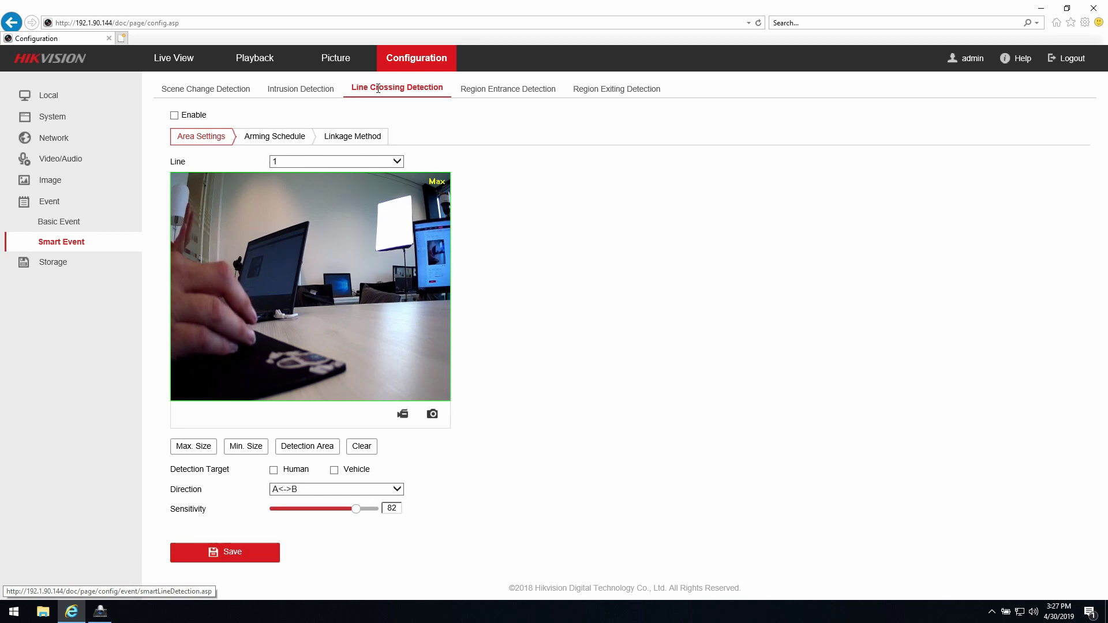
Step: Enable line crossing detection and place a shortened line #1 just right of the image centre
{"action": "left_click", "coordinate": [174, 115]}
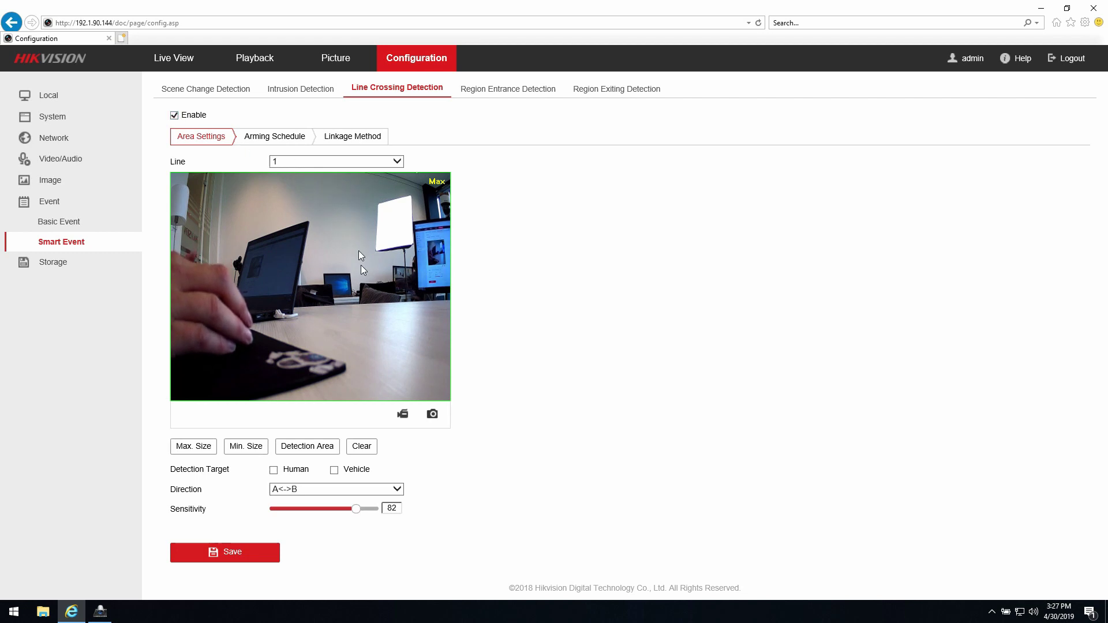
{"action": "left_click", "coordinate": [291, 447]}
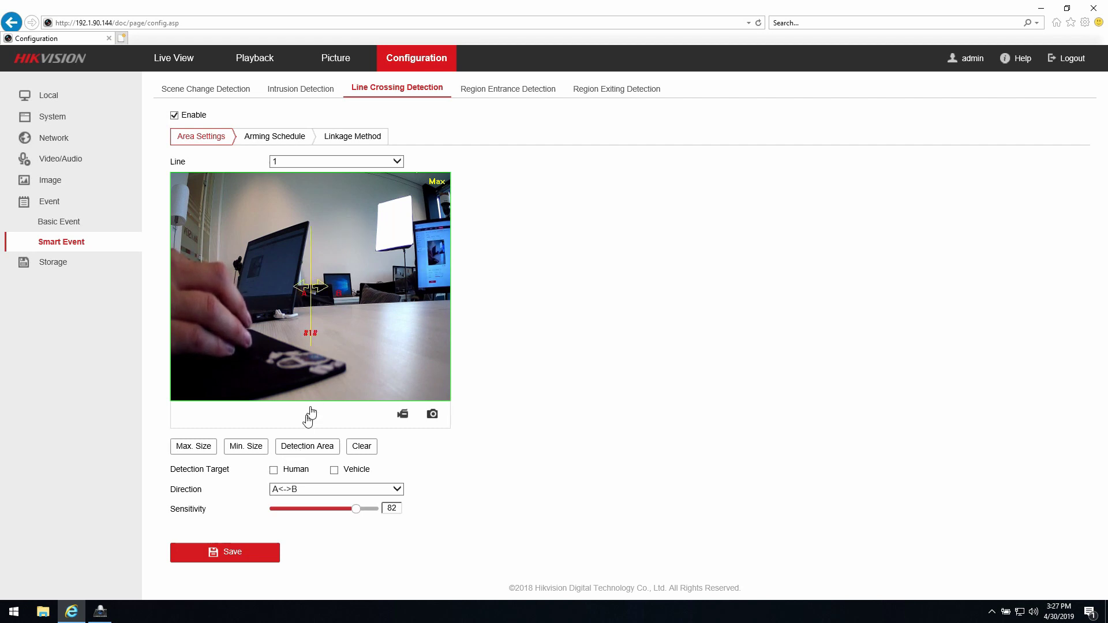
{"action": "left_click_drag", "start_coordinate": [315, 289], "coordinate": [342, 275]}
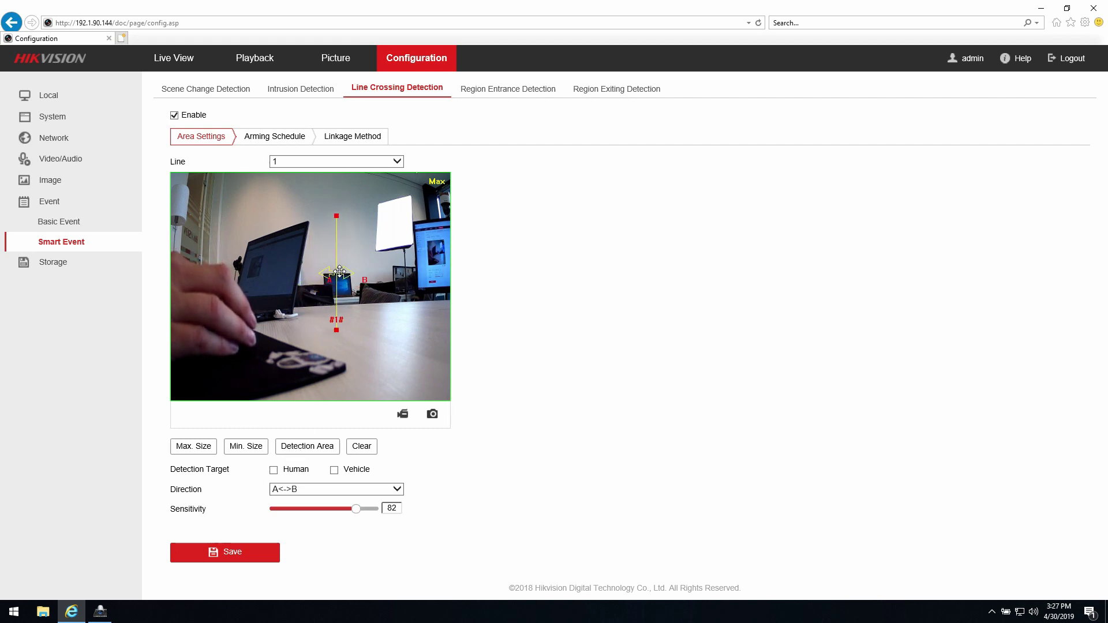
{"action": "left_click_drag", "start_coordinate": [338, 219], "coordinate": [337, 230]}
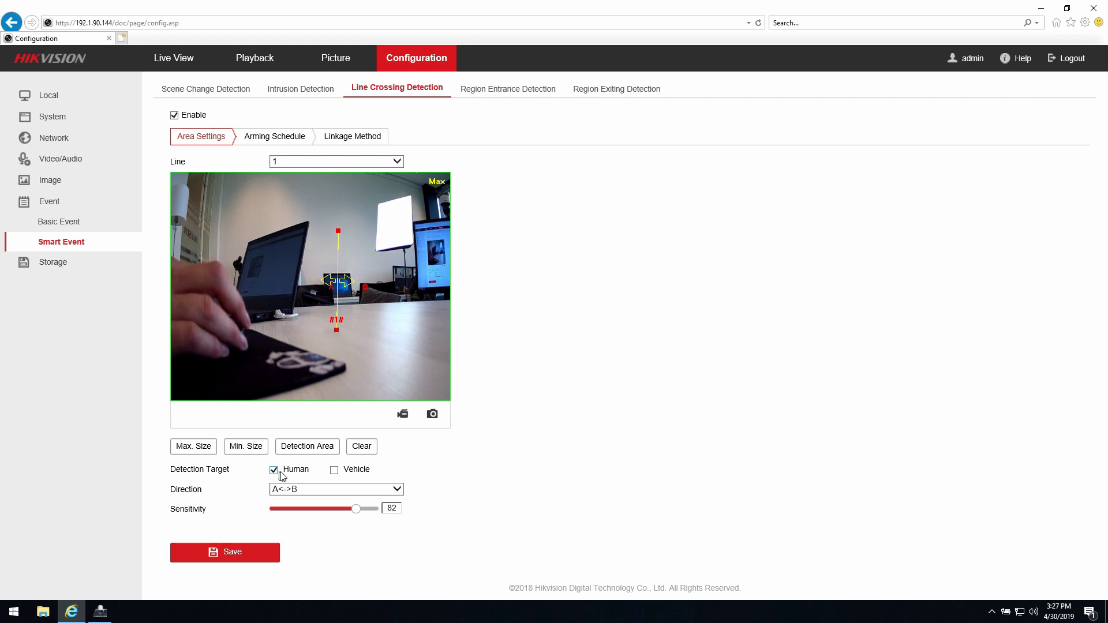
Step: Try directions A->B and B->A, keep A<->B, set sensitivity to 60, and save
{"action": "left_click", "coordinate": [314, 490]}
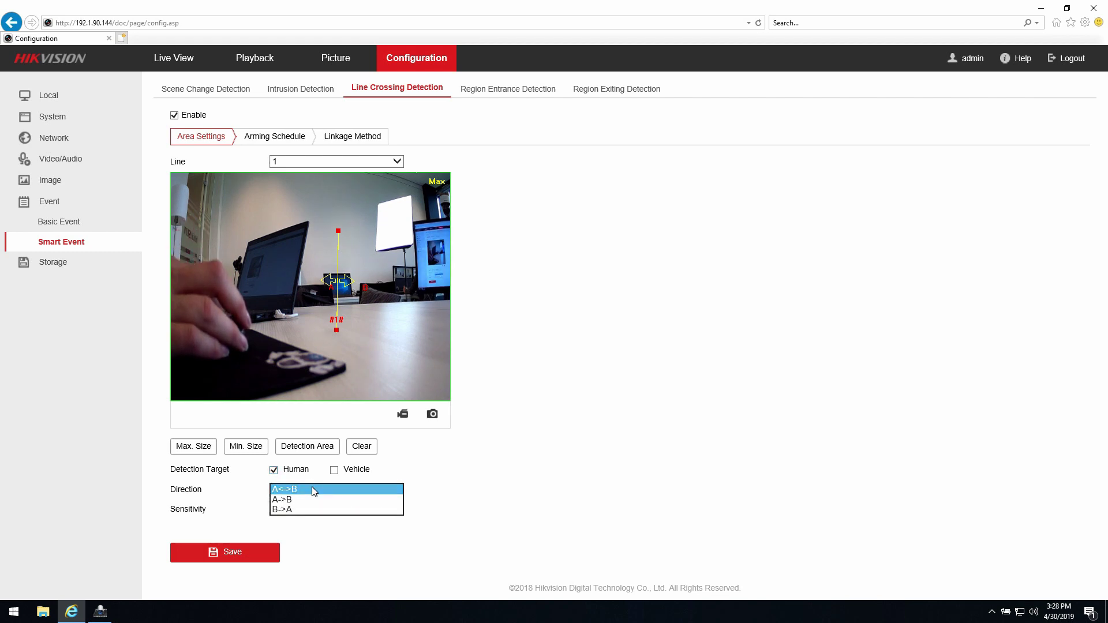
{"action": "left_click", "coordinate": [310, 498]}
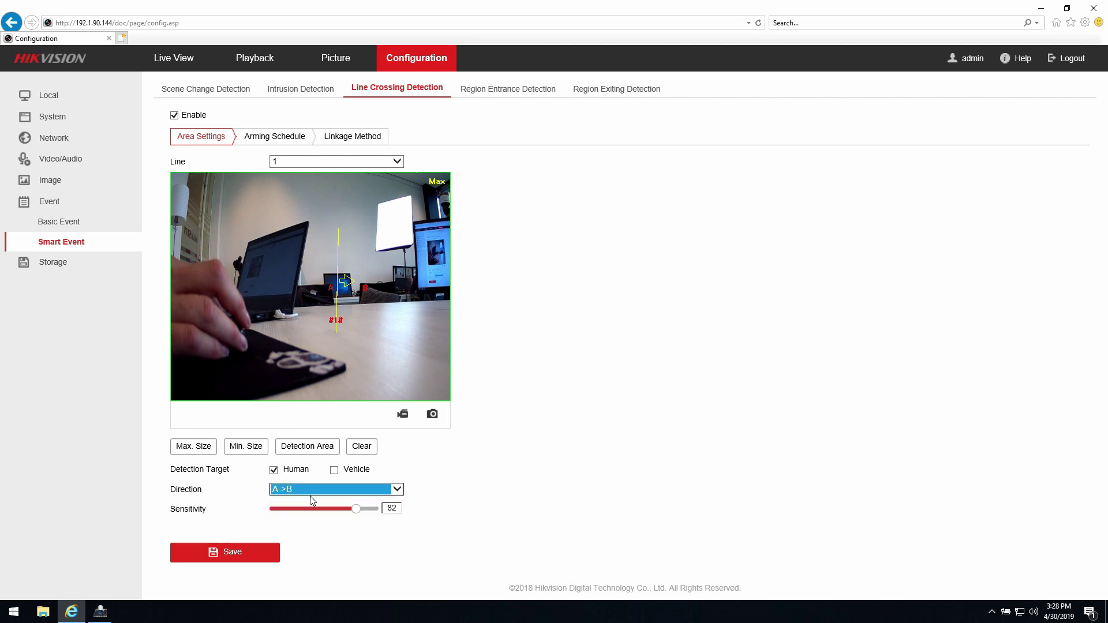
{"action": "left_click", "coordinate": [313, 496]}
{"action": "left_click", "coordinate": [310, 501]}
{"action": "left_click", "coordinate": [310, 492]}
{"action": "left_click", "coordinate": [301, 468]}
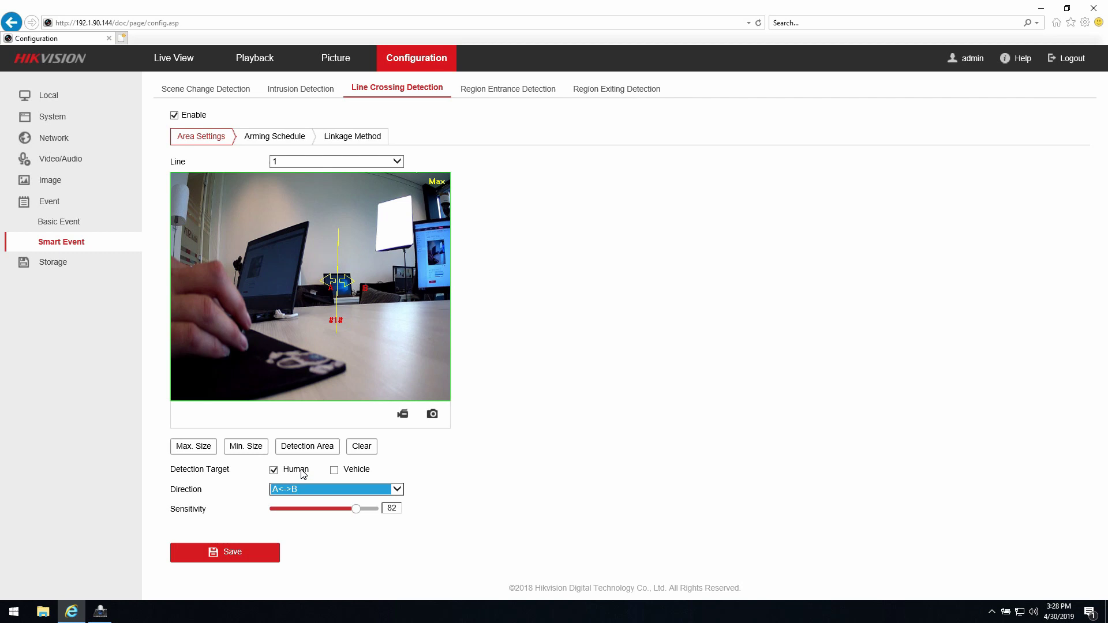
{"action": "left_click_drag", "start_coordinate": [355, 508], "coordinate": [327, 510]}
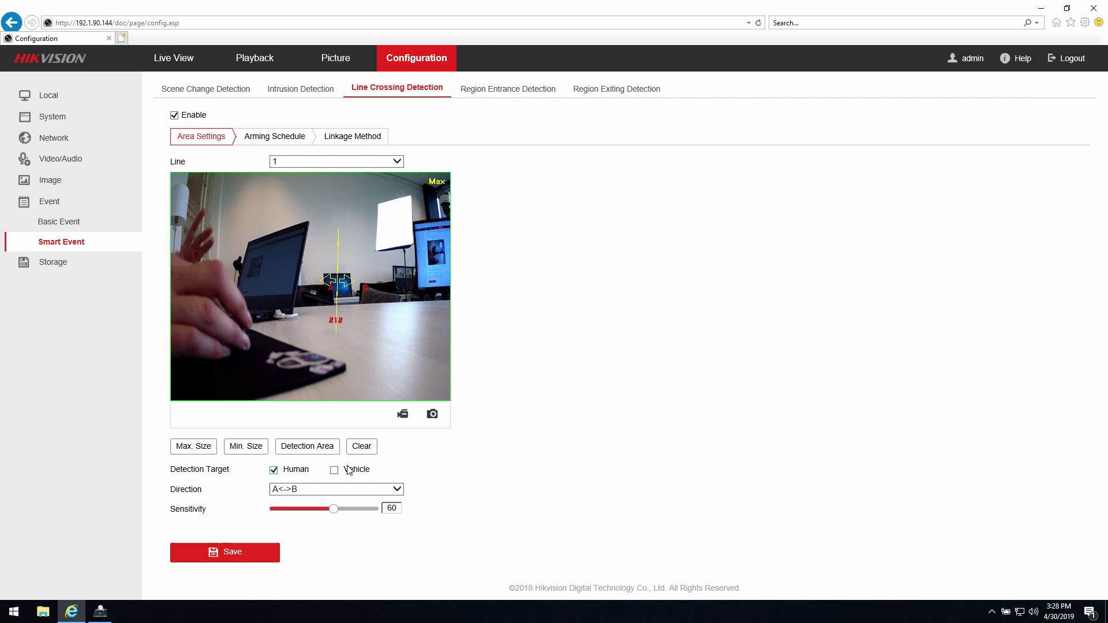
{"action": "left_click", "coordinate": [254, 558]}
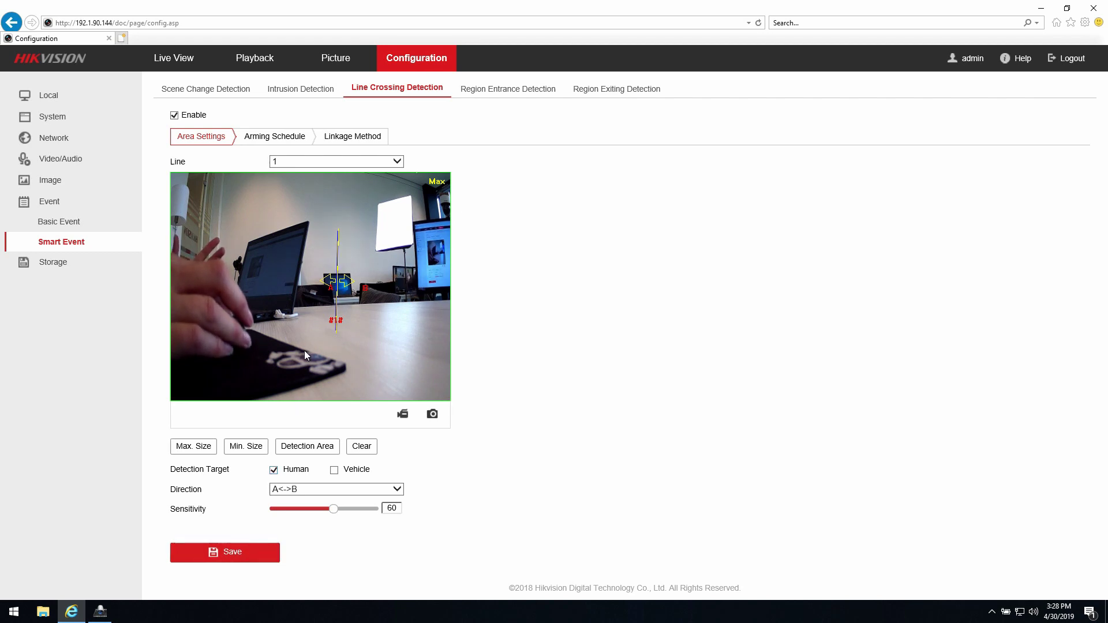
Step: Show the line crossing arming schedule covering 00:00–24:00 every day
{"action": "left_click", "coordinate": [284, 140]}
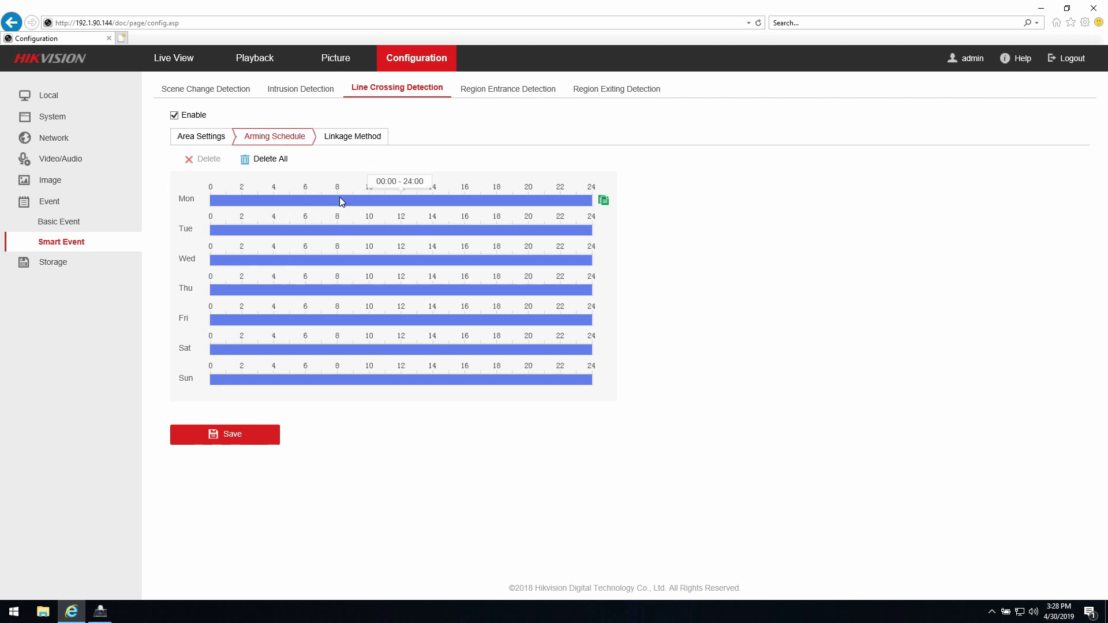
Step: Save line crossing linkage with surveillance-center notification, white light, audible warning and A1 recording
{"action": "left_click", "coordinate": [344, 141]}
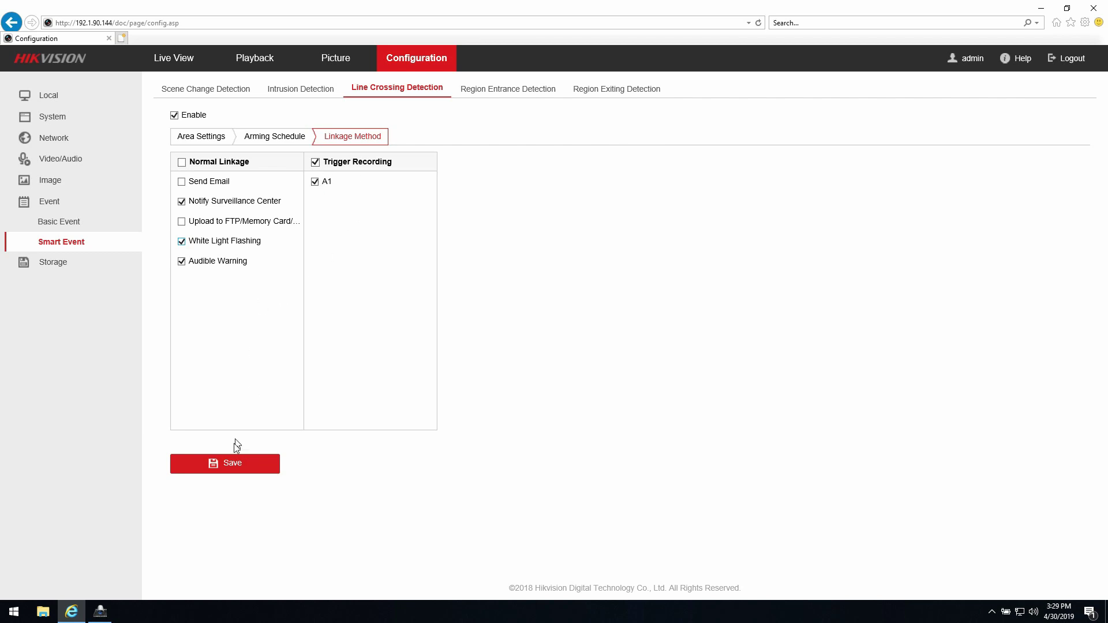
{"action": "left_click", "coordinate": [226, 470]}
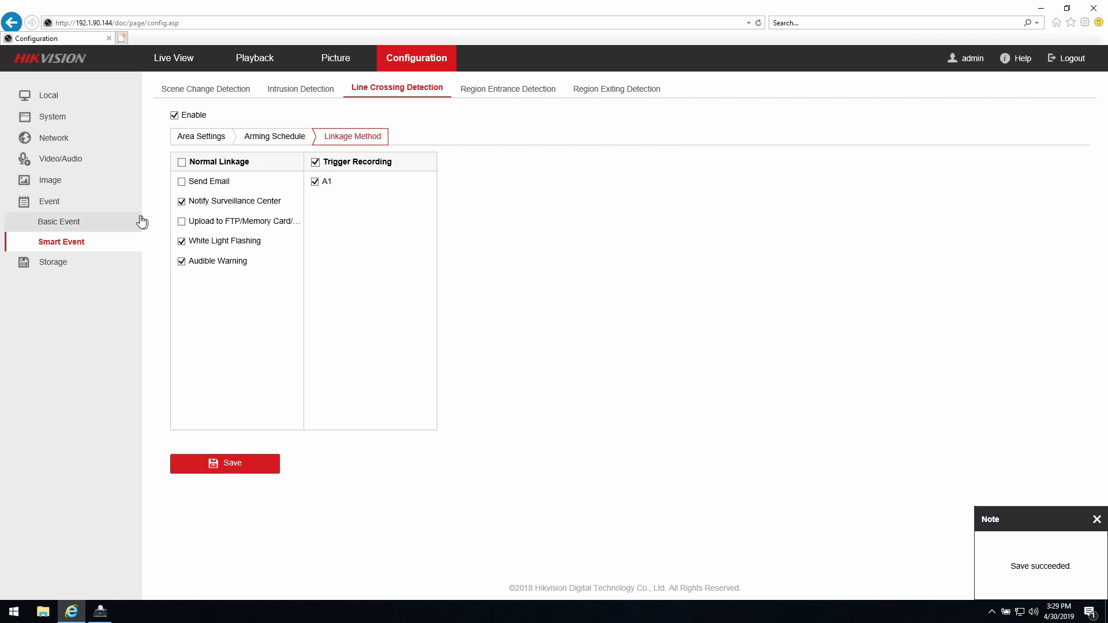
{"action": "left_click", "coordinate": [94, 227]}
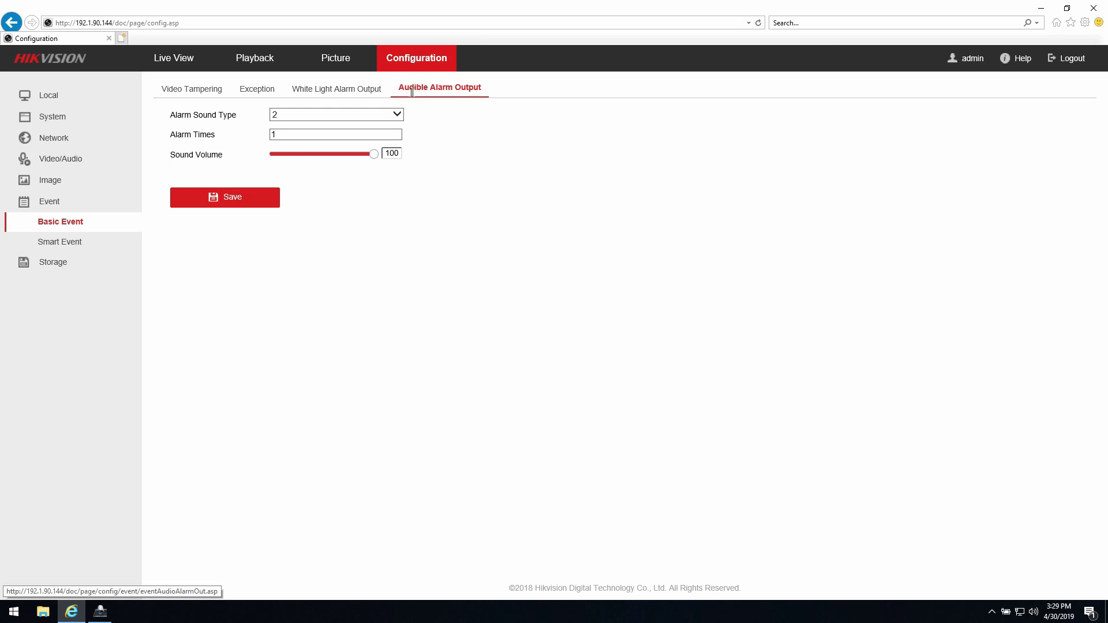
Step: Preview alarm sounds 1 and 3, then save sound type 2 with alarm times 1 at volume 100
{"action": "left_click", "coordinate": [348, 114]}
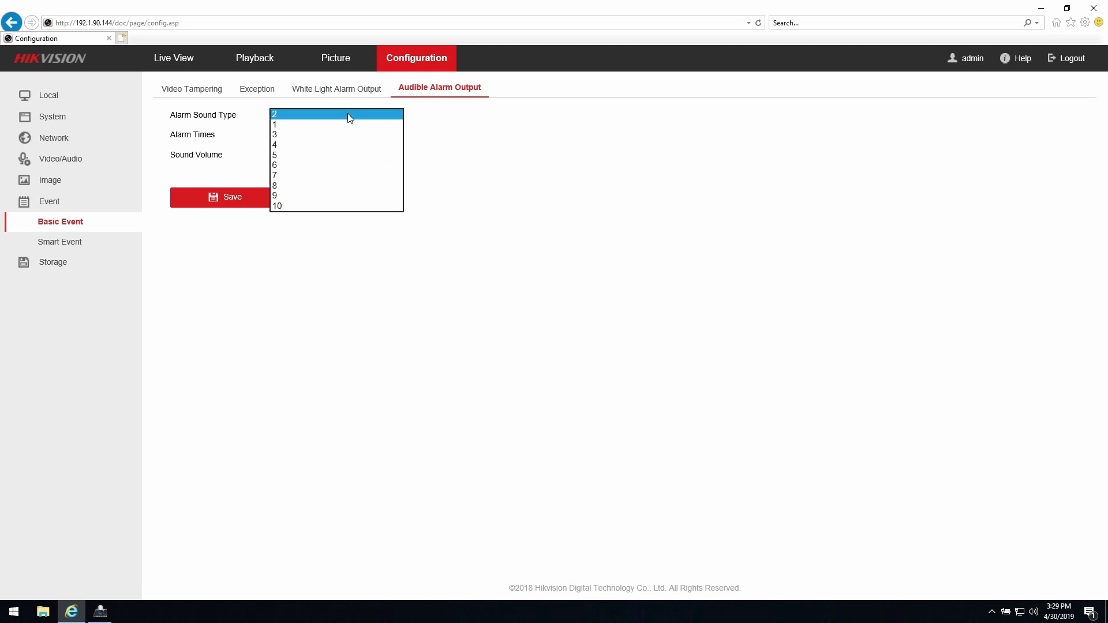
{"action": "left_click", "coordinate": [337, 125]}
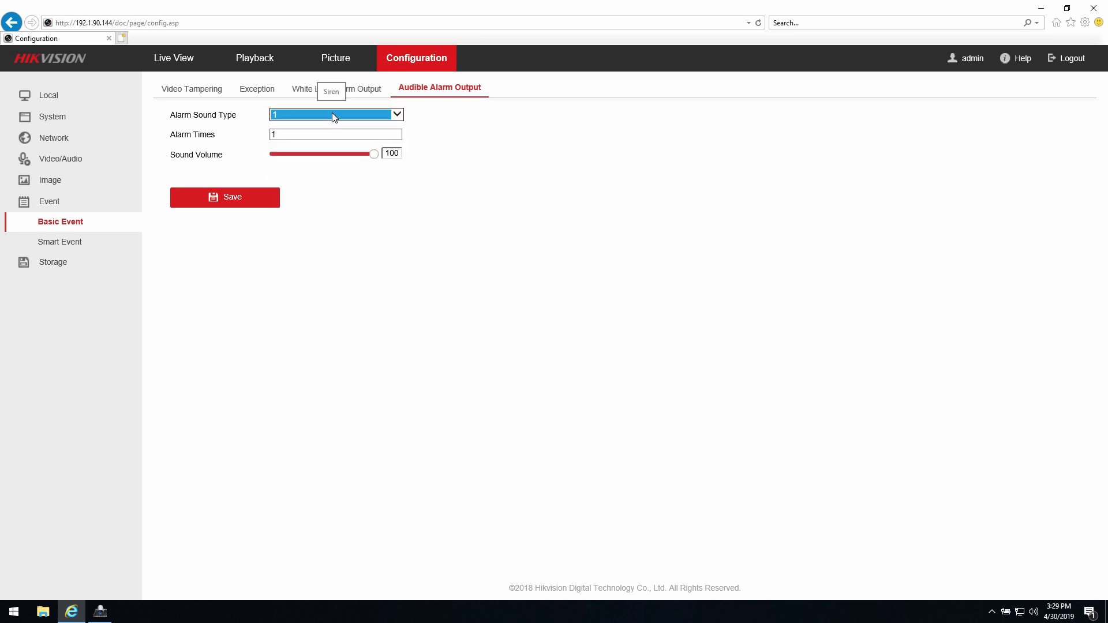
{"action": "left_click", "coordinate": [333, 115]}
{"action": "left_click", "coordinate": [335, 126]}
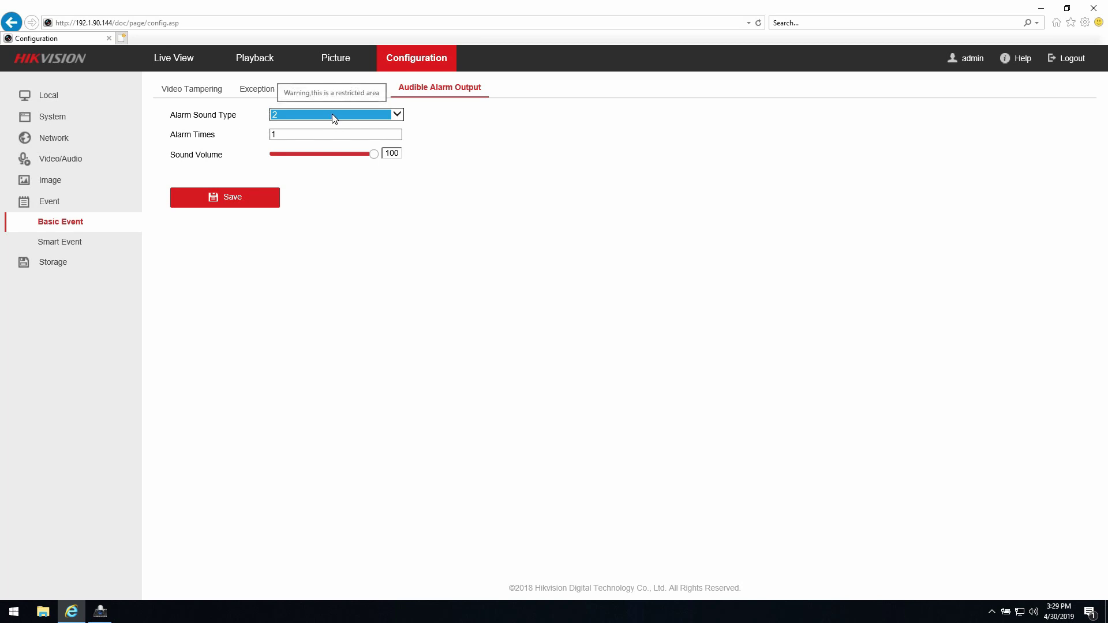
{"action": "left_click", "coordinate": [334, 117]}
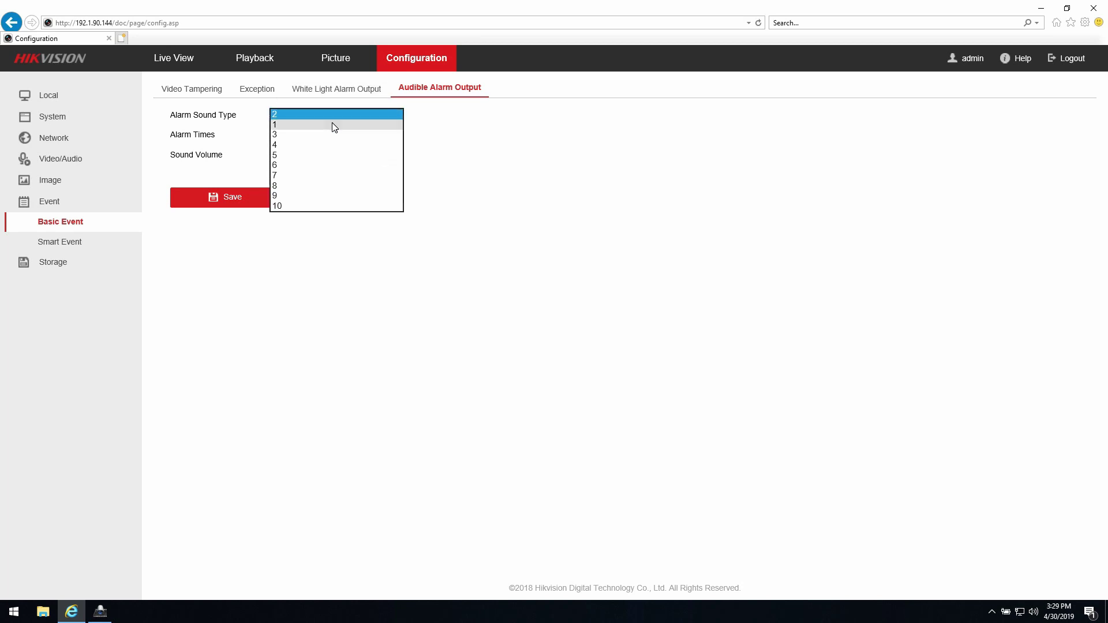
{"action": "left_click", "coordinate": [332, 138]}
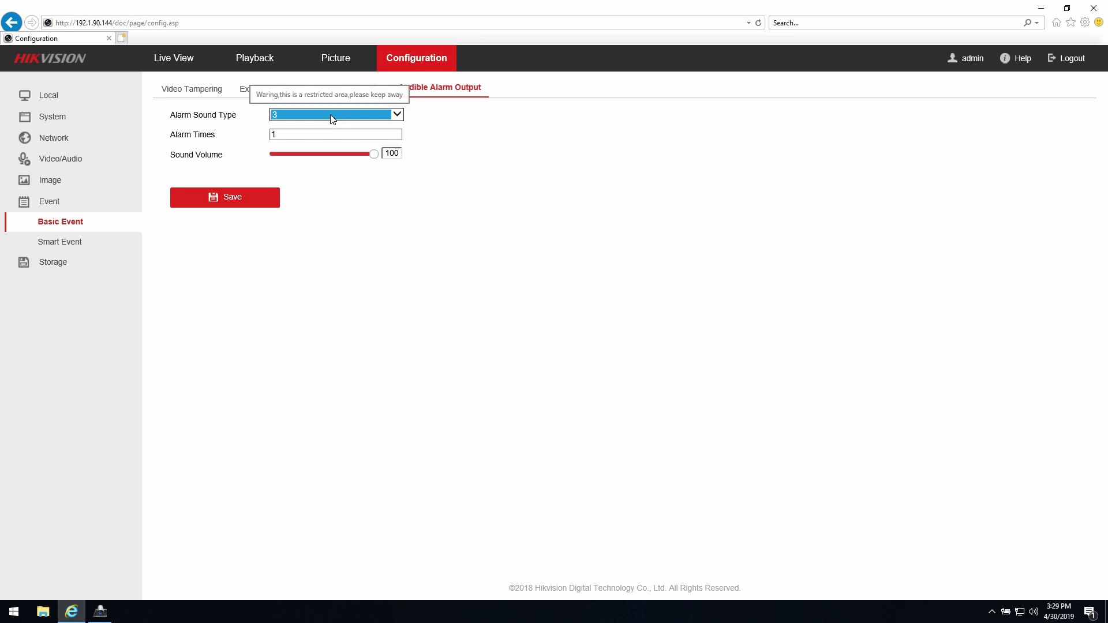
{"action": "left_click", "coordinate": [333, 118]}
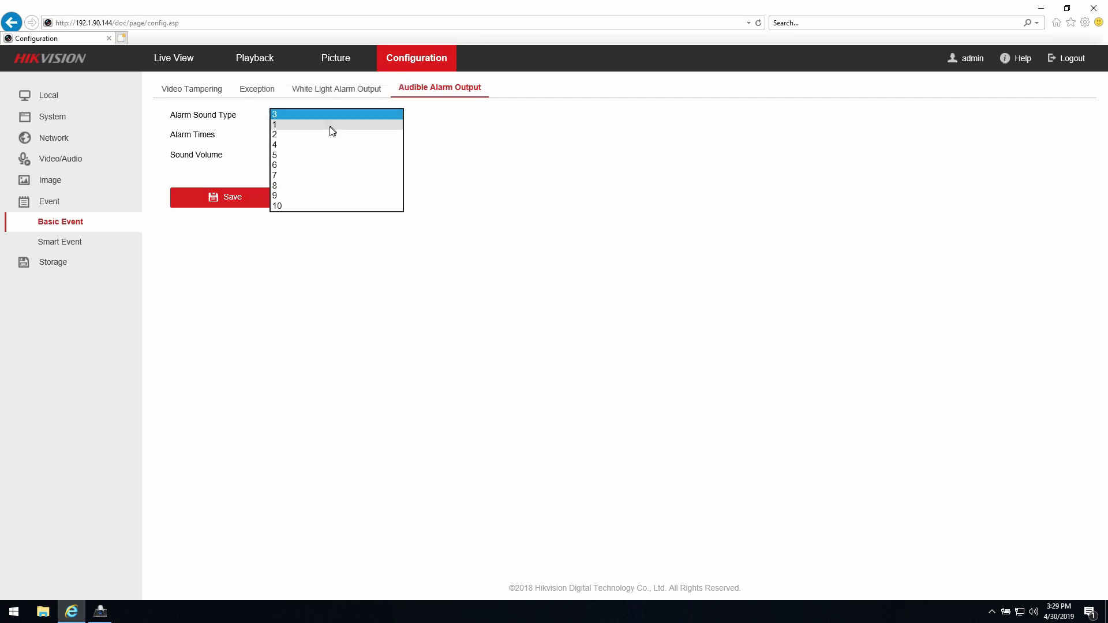
{"action": "left_click", "coordinate": [332, 133]}
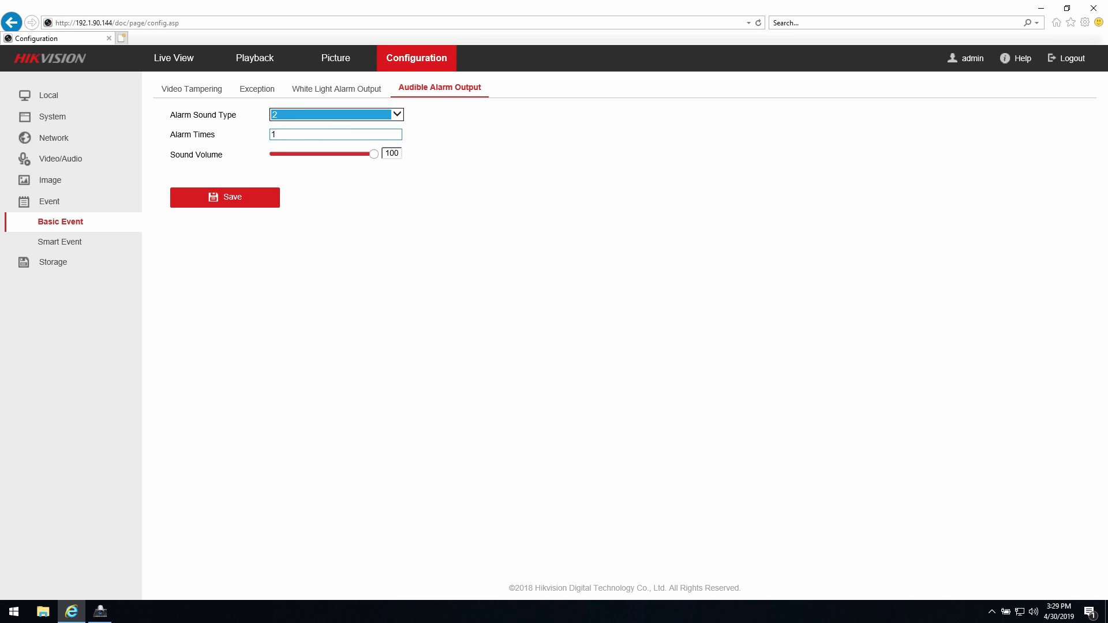
{"action": "left_click", "coordinate": [276, 135]}
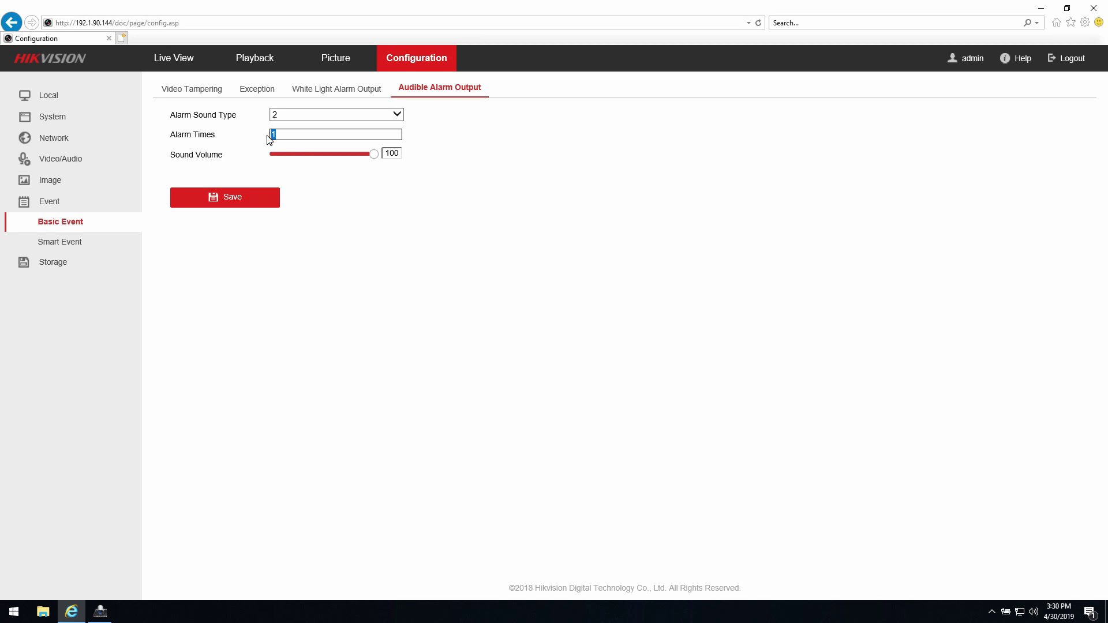
{"action": "left_click", "coordinate": [301, 134]}
{"action": "left_click", "coordinate": [249, 199]}
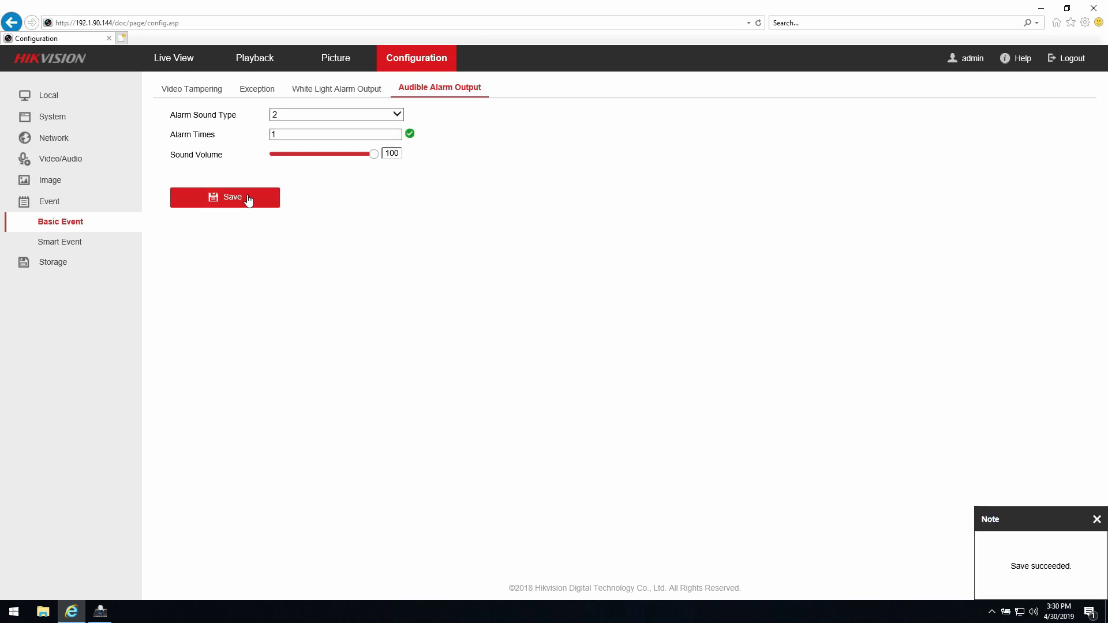
Step: Keep white-light flashing at 15 s duration and Medium frequency, then save it
{"action": "left_click", "coordinate": [336, 88]}
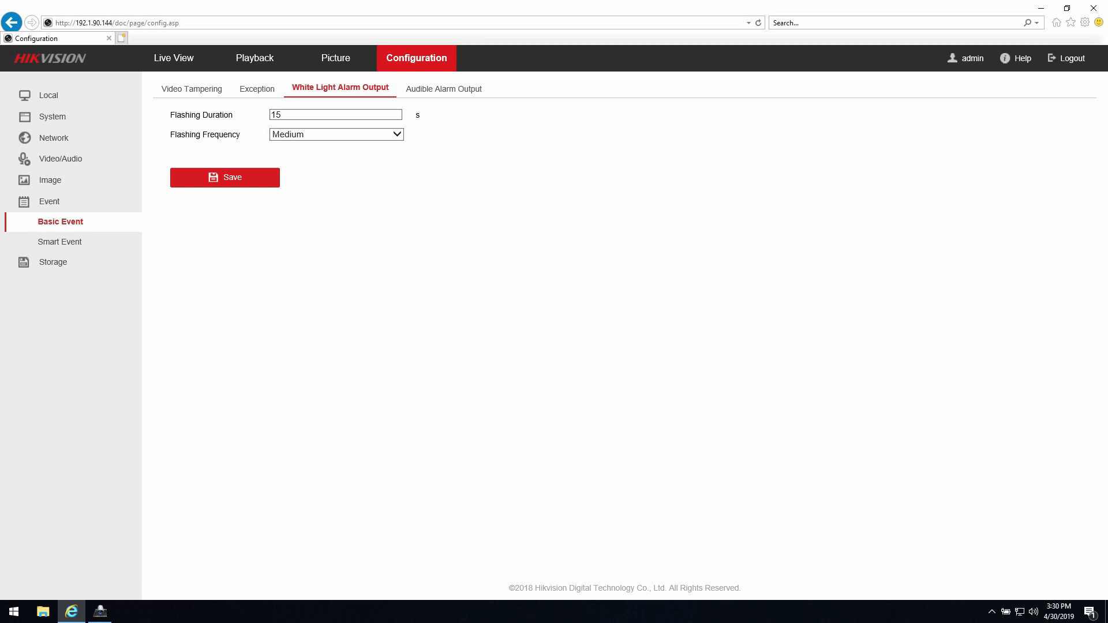
{"action": "left_click", "coordinate": [295, 117]}
{"action": "left_click", "coordinate": [315, 136]}
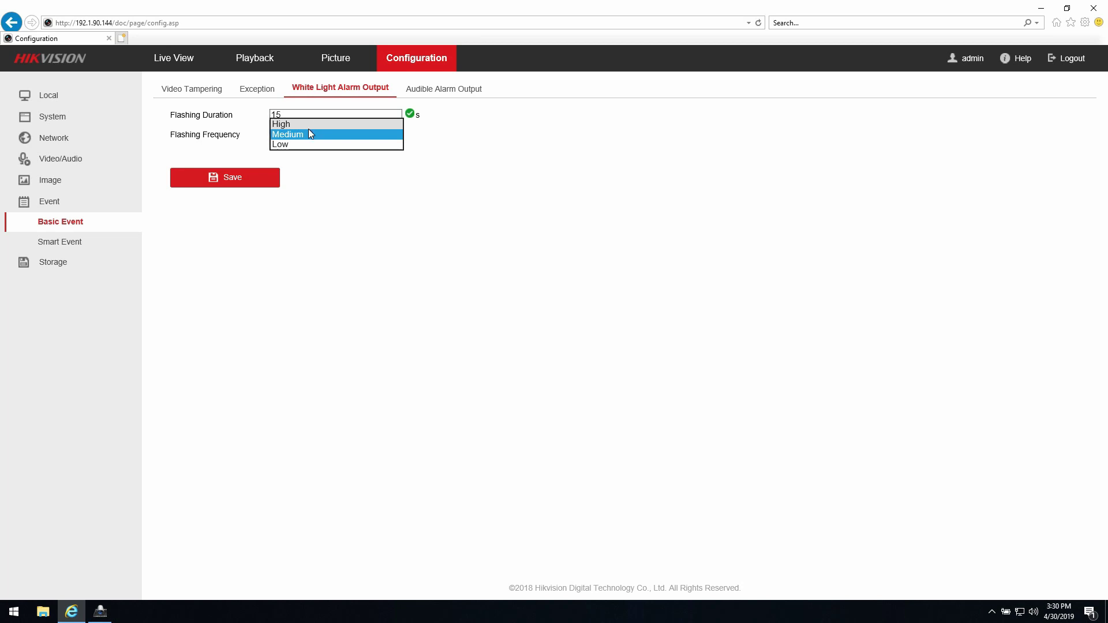
{"action": "left_click", "coordinate": [311, 132]}
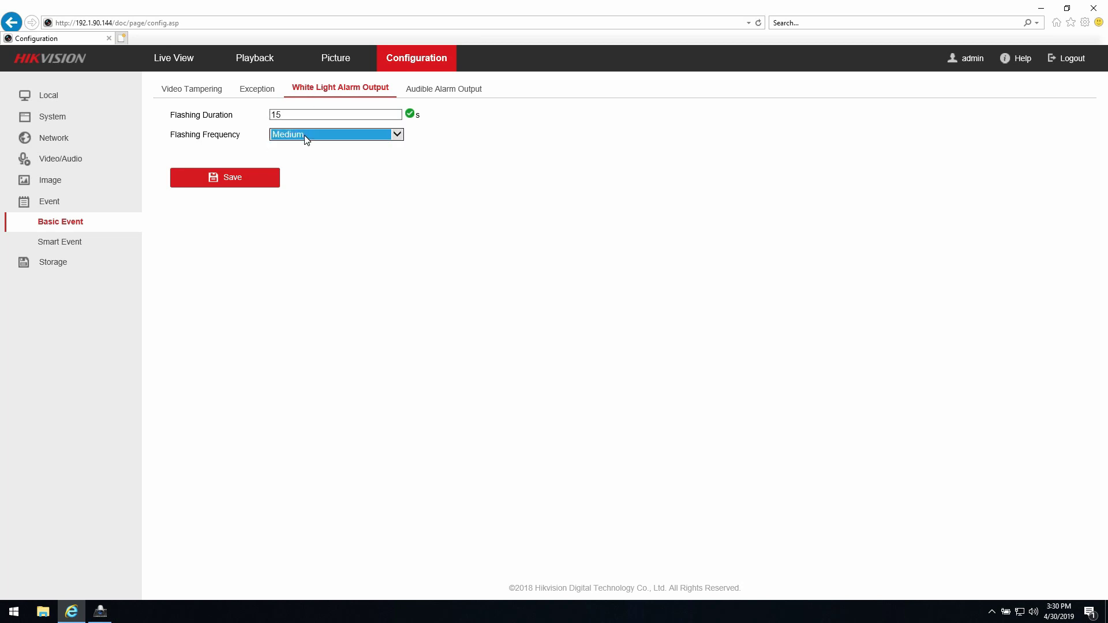
{"action": "left_click", "coordinate": [239, 180]}
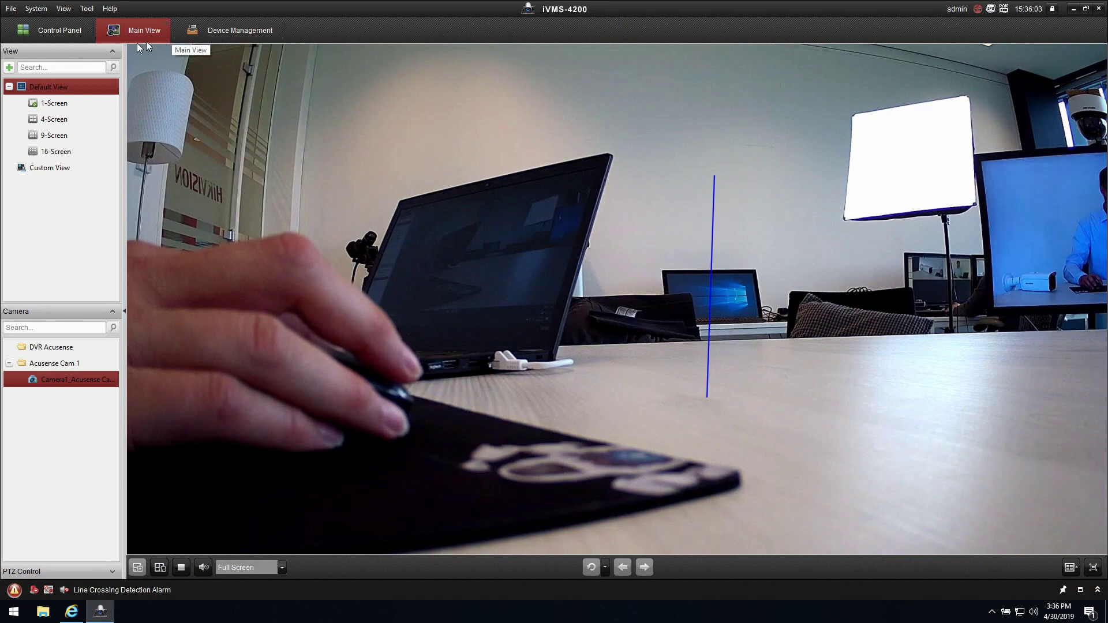
Step: Look through the Tool and Help menus and Device Management, then return to Main View
{"action": "left_click", "coordinate": [90, 8]}
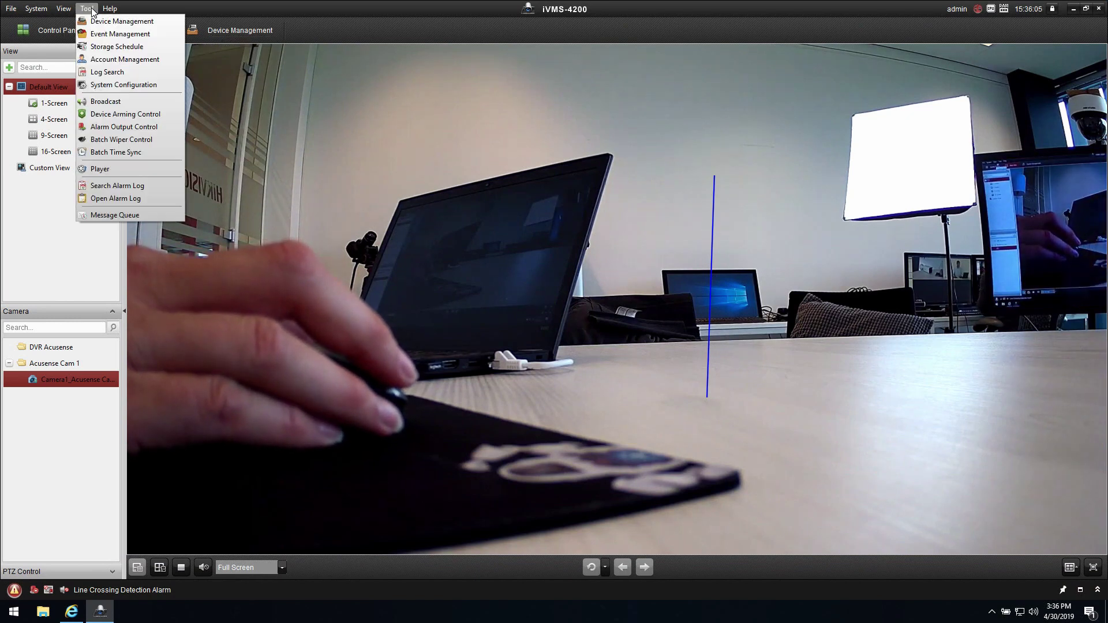
{"action": "left_click", "coordinate": [87, 8]}
{"action": "left_click", "coordinate": [110, 8]}
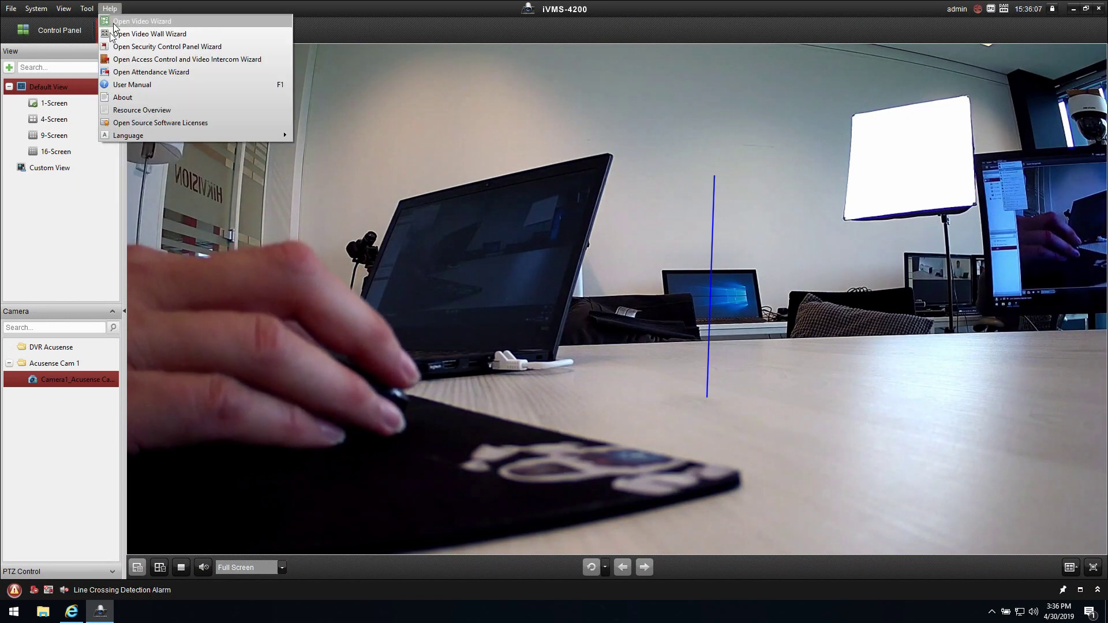
{"action": "left_click", "coordinate": [113, 100]}
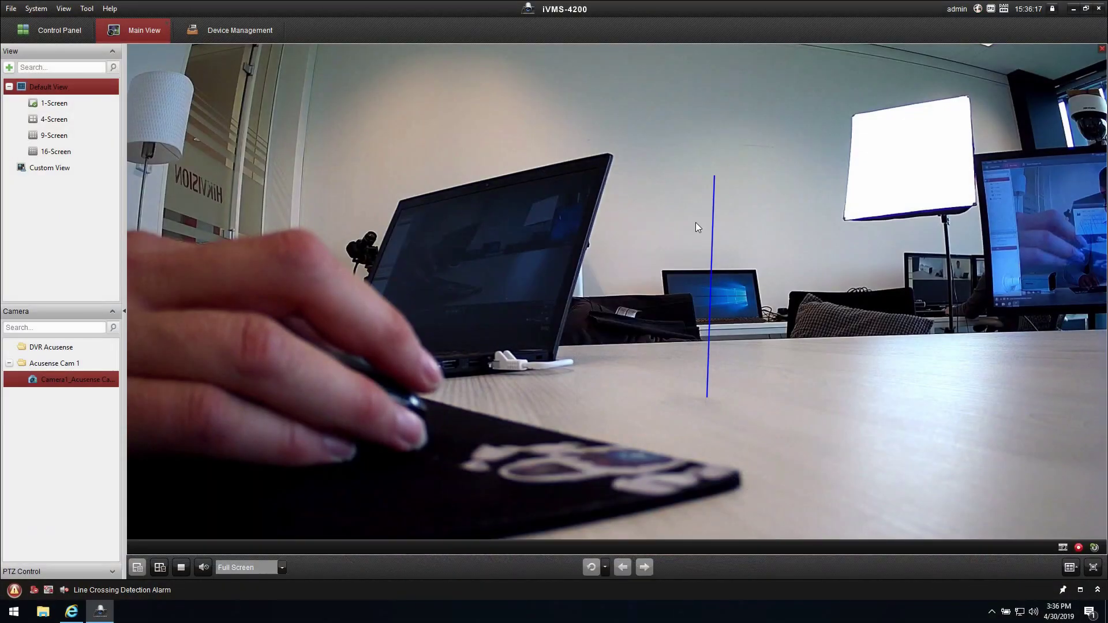
{"action": "left_click", "coordinate": [230, 29]}
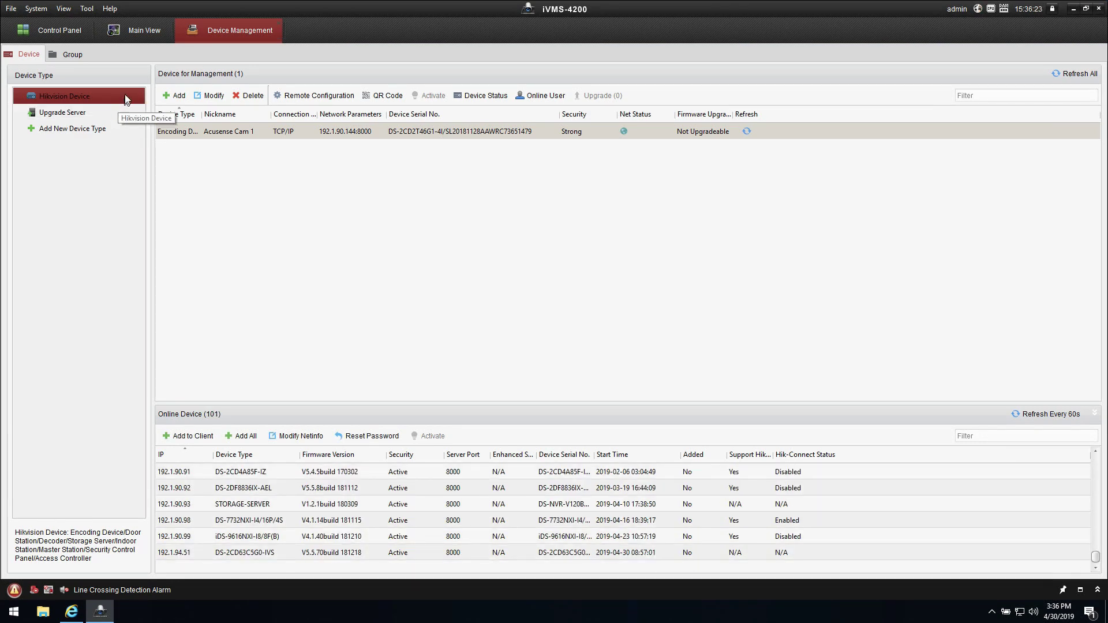
{"action": "left_click", "coordinate": [130, 29]}
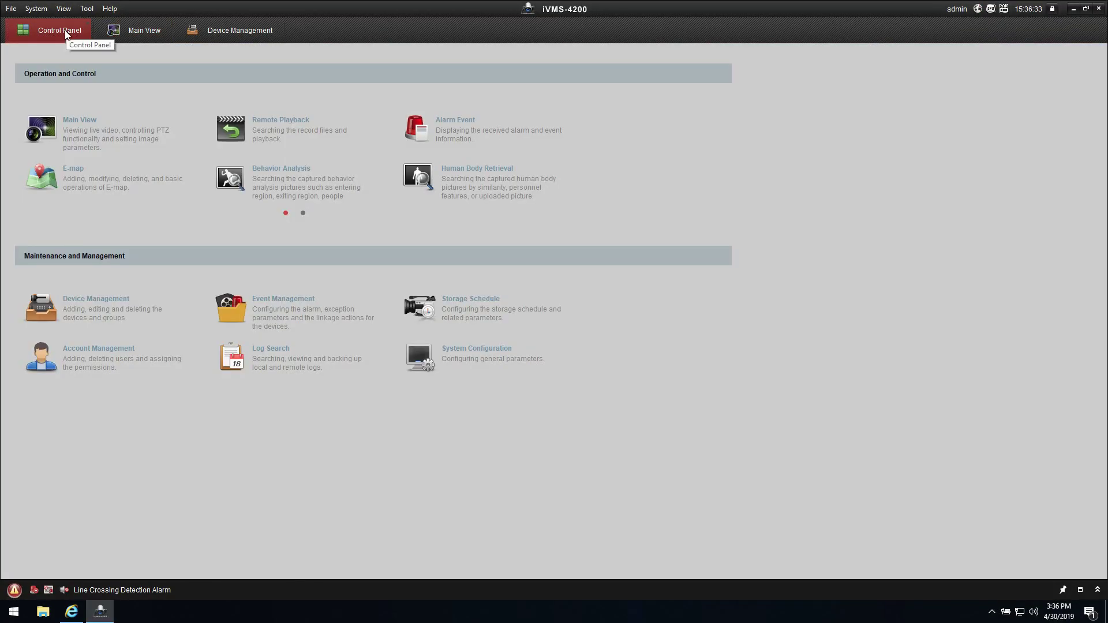
Step: Load Acusense Cam 1's recordings into Window01 in Remote Playback and play the 15:32:35 clip
{"action": "left_click", "coordinate": [239, 121]}
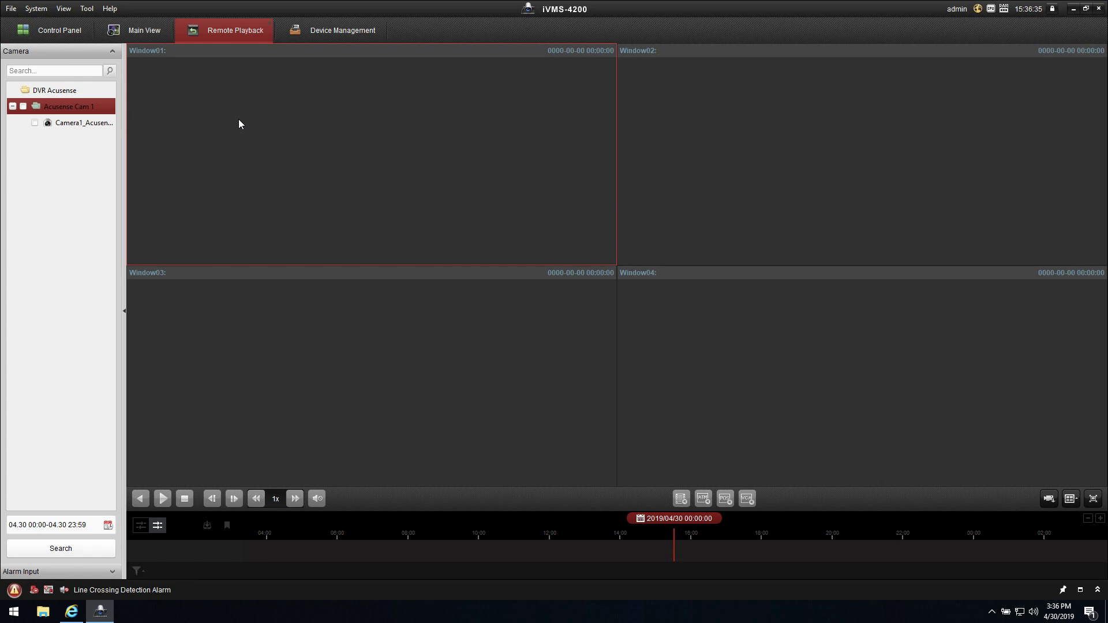
{"action": "left_click", "coordinate": [23, 107]}
{"action": "left_click_drag", "start_coordinate": [67, 124], "coordinate": [208, 121]}
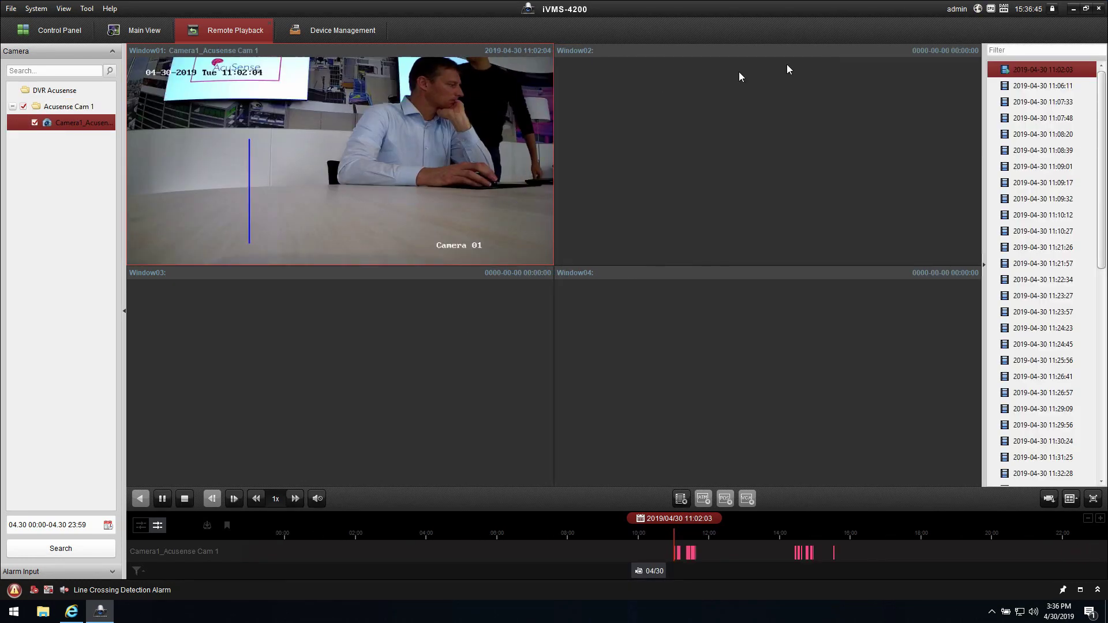
{"action": "left_click", "coordinate": [1102, 369]}
{"action": "scroll", "coordinate": [1083, 389], "scroll_direction": "down", "scroll_amount": 1}
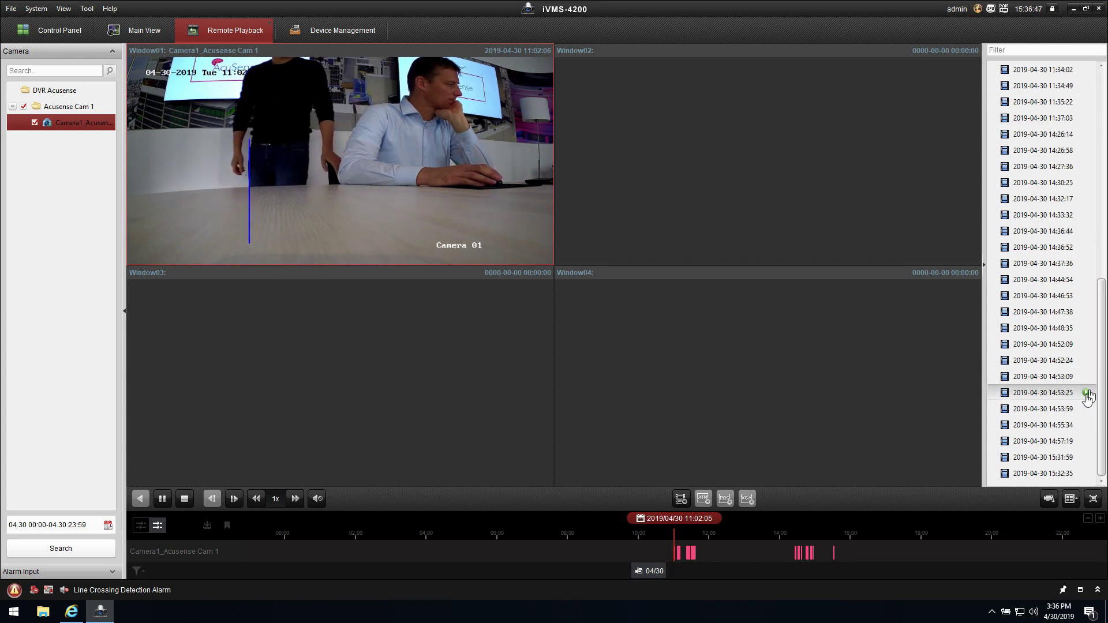
{"action": "left_click", "coordinate": [1085, 474]}
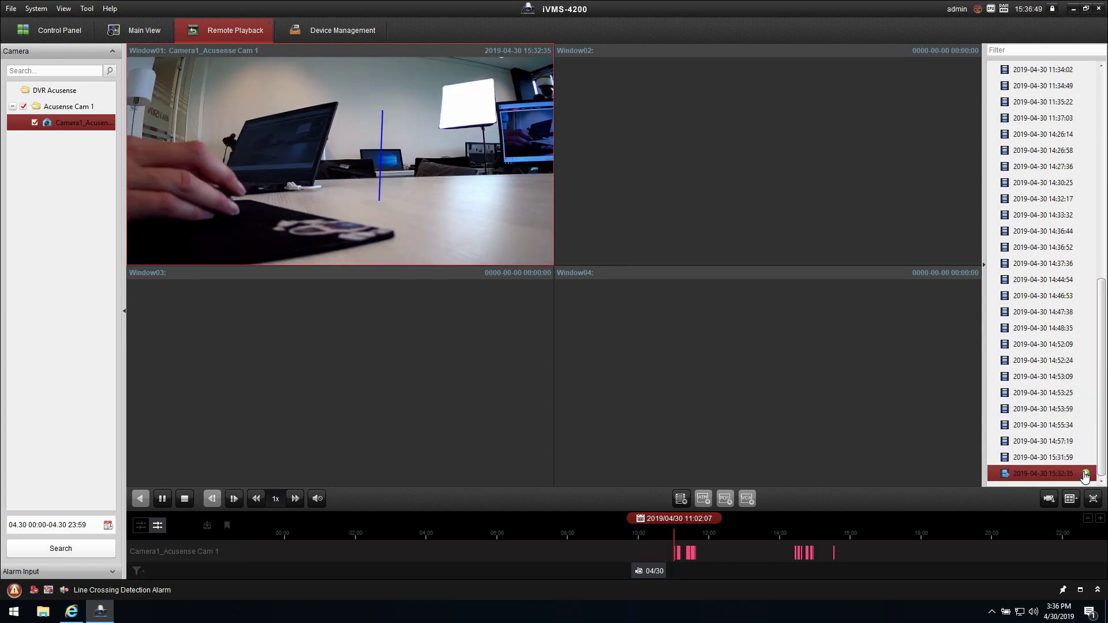